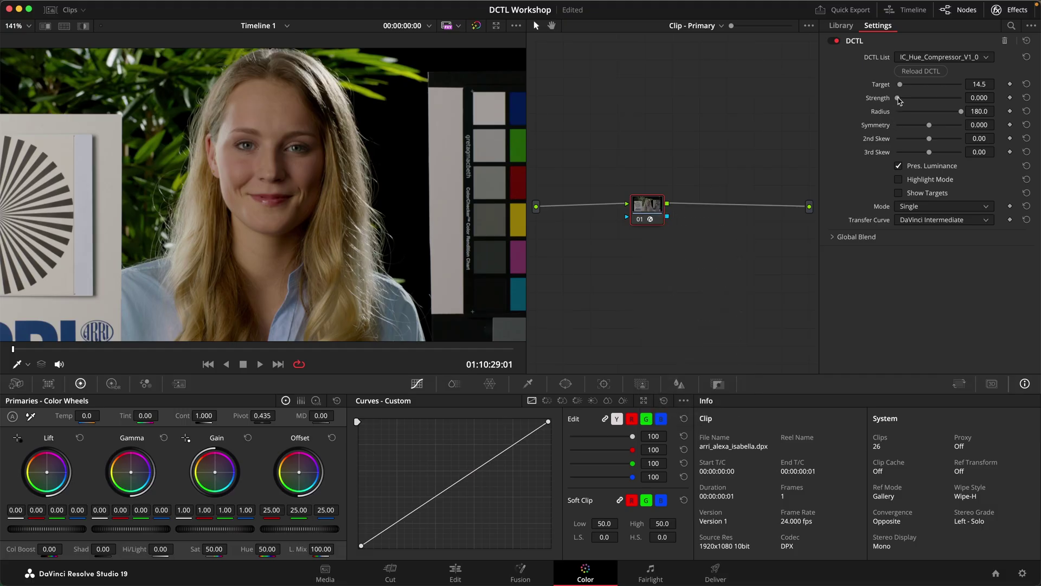
- Raise the IC_Hue_Compressor DCTL Strength on node 01 to 1.000 and check it in the enlarged viewer
{"action": "left_click_drag", "start_coordinate": [899, 100], "coordinate": [961, 98]}
{"action": "key", "text": "alt+f"}
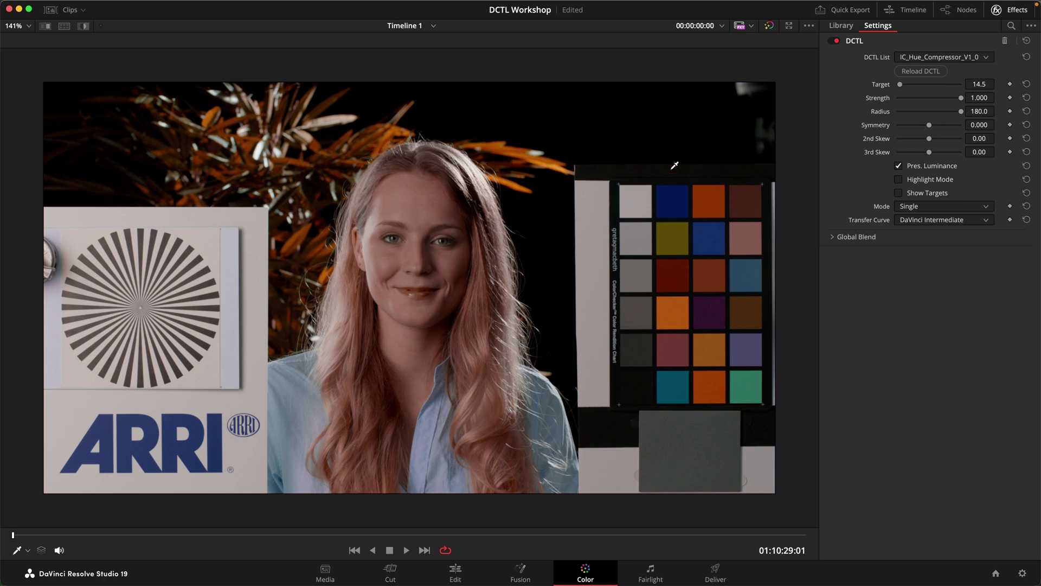
{"action": "key", "text": "alt+f"}
{"action": "right_click", "coordinate": [651, 209]}
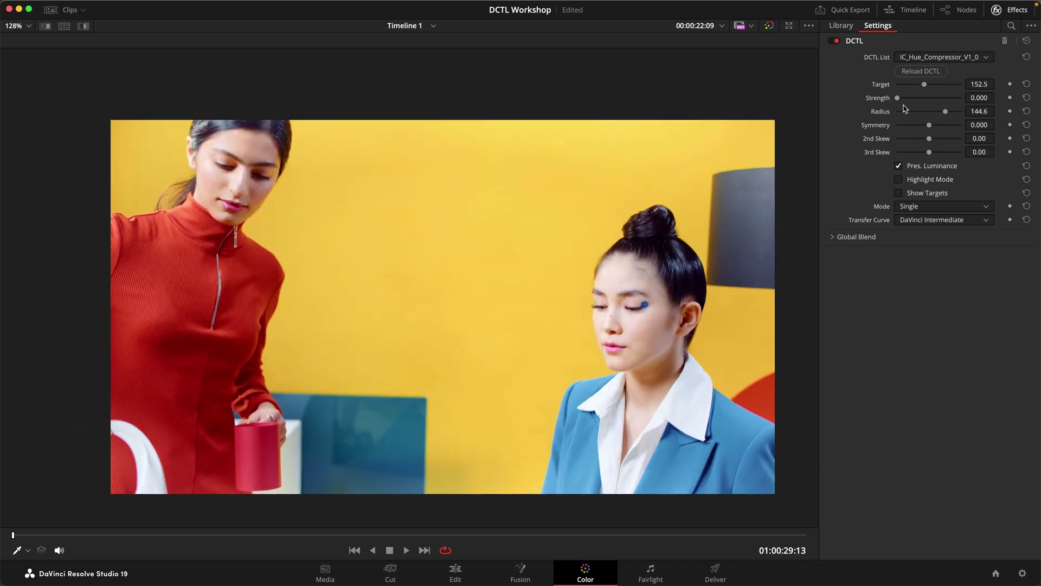
- Set the hue compressor to full Strength 1.000 on the yellow-wall clip, then bypass node 01
{"action": "left_click_drag", "start_coordinate": [905, 99], "coordinate": [1034, 102]}
{"action": "scroll", "coordinate": [673, 459], "scroll_direction": "up", "scroll_amount": 2}
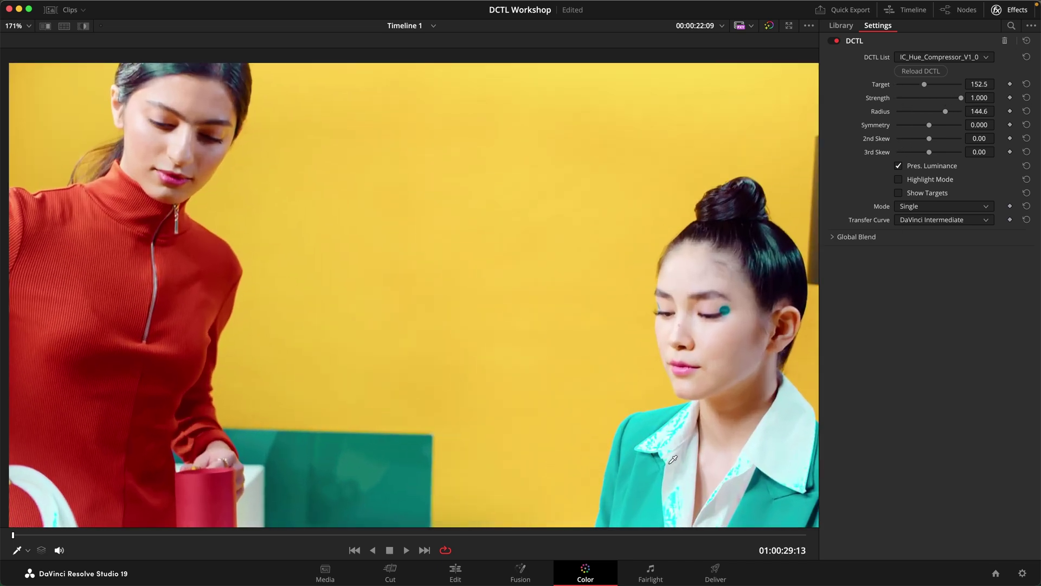
{"action": "scroll", "coordinate": [673, 460], "scroll_direction": "up", "scroll_amount": 3}
{"action": "key", "text": "alt+f"}
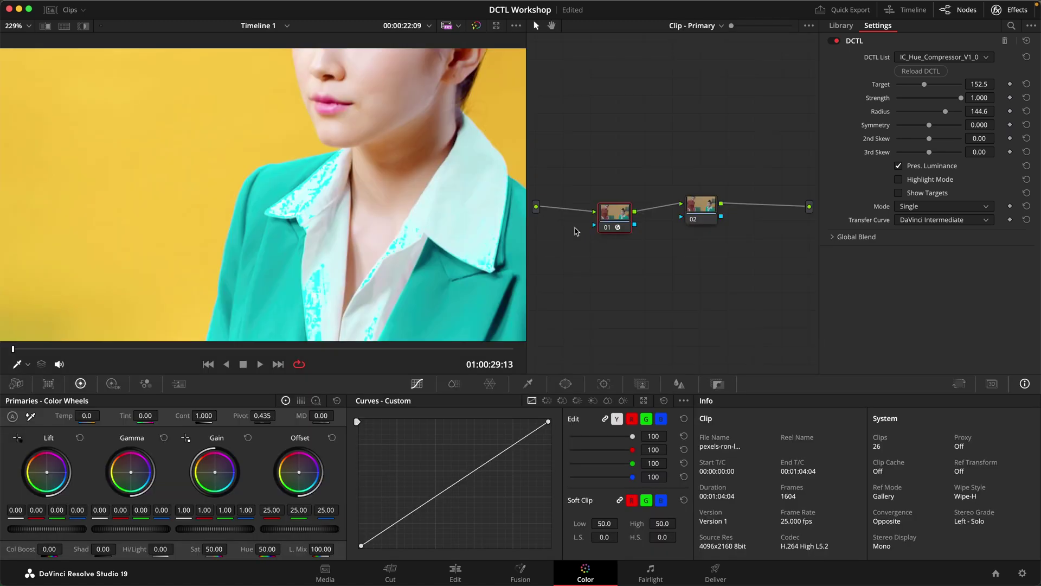
{"action": "key", "text": "ctrl+d"}
- Apply a Primaries Hue shift on node 02 for comparison, then reset it
{"action": "left_click", "coordinate": [701, 206]}
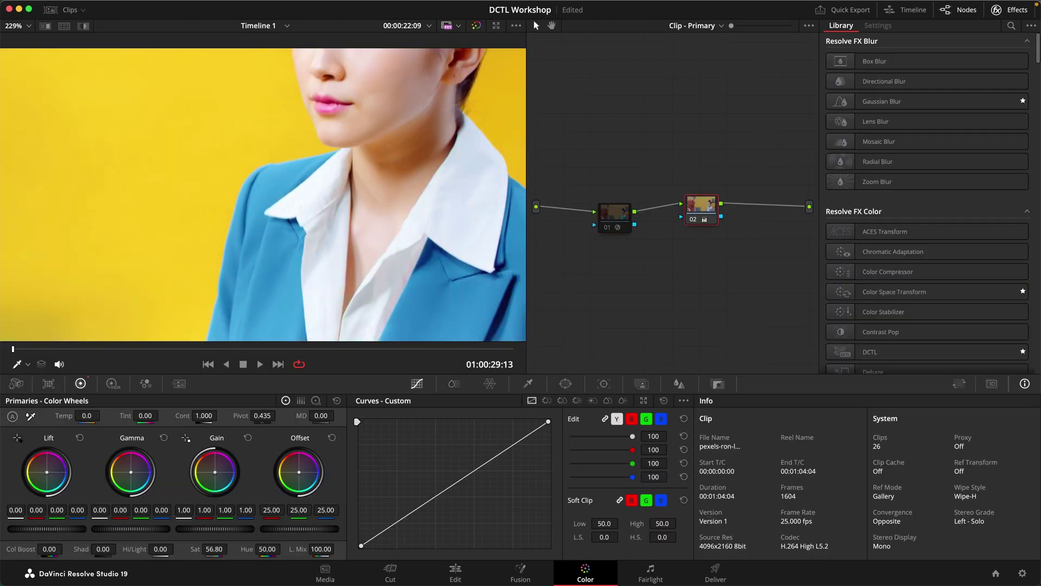
{"action": "mouse_move", "coordinate": [267, 549]}
{"action": "left_mouse_down"}
{"action": "mouse_move", "coordinate": [255, 549]}
{"action": "mouse_move", "coordinate": [278, 549]}
{"action": "left_mouse_up"}
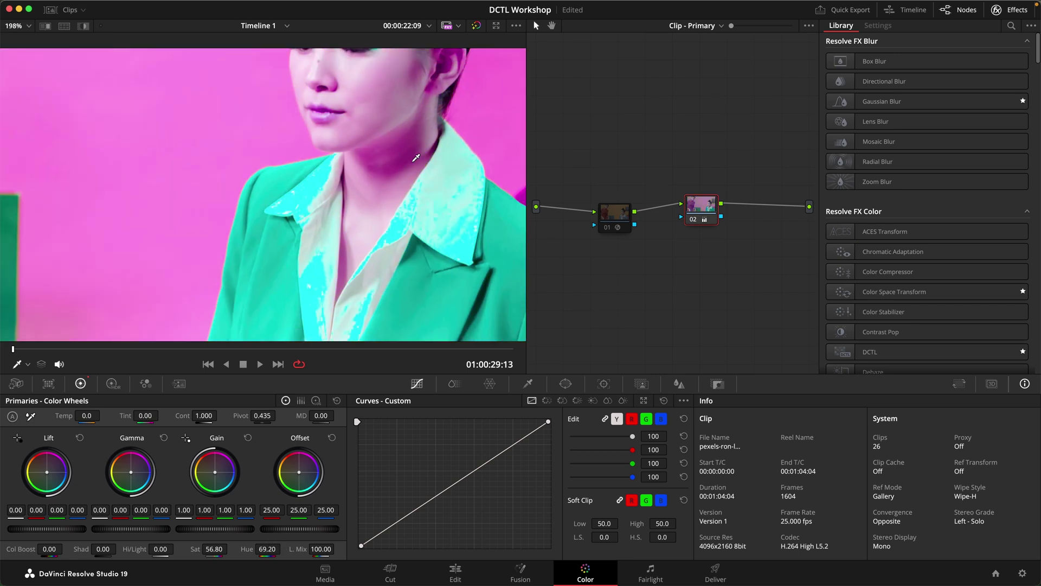
{"action": "scroll", "coordinate": [416, 158], "scroll_direction": "down", "scroll_amount": 3}
{"action": "scroll", "coordinate": [416, 158], "scroll_direction": "up", "scroll_amount": 5}
{"action": "scroll", "coordinate": [416, 158], "scroll_direction": "down", "scroll_amount": 1}
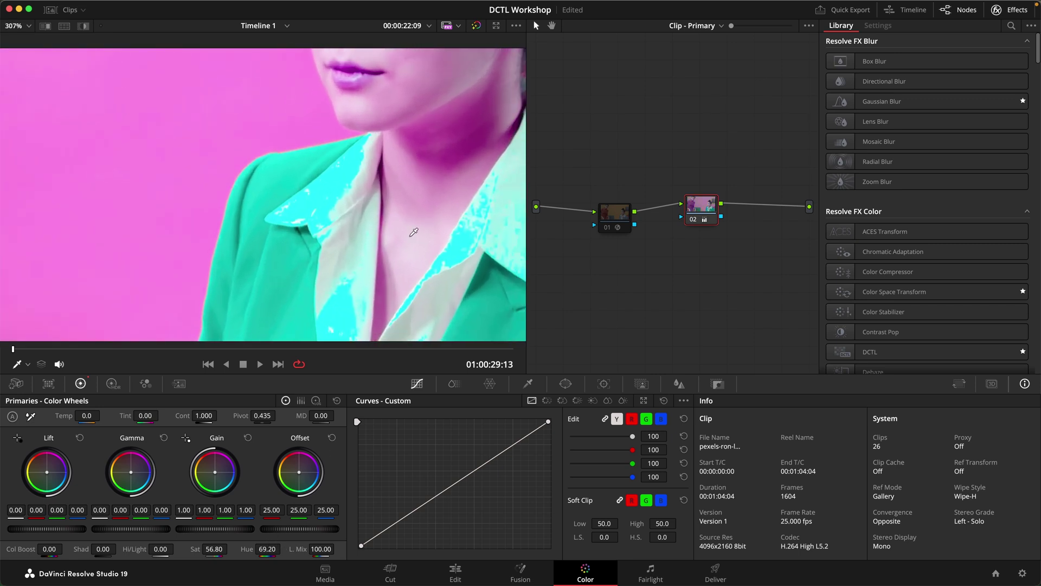
{"action": "key", "text": "shift+d"}
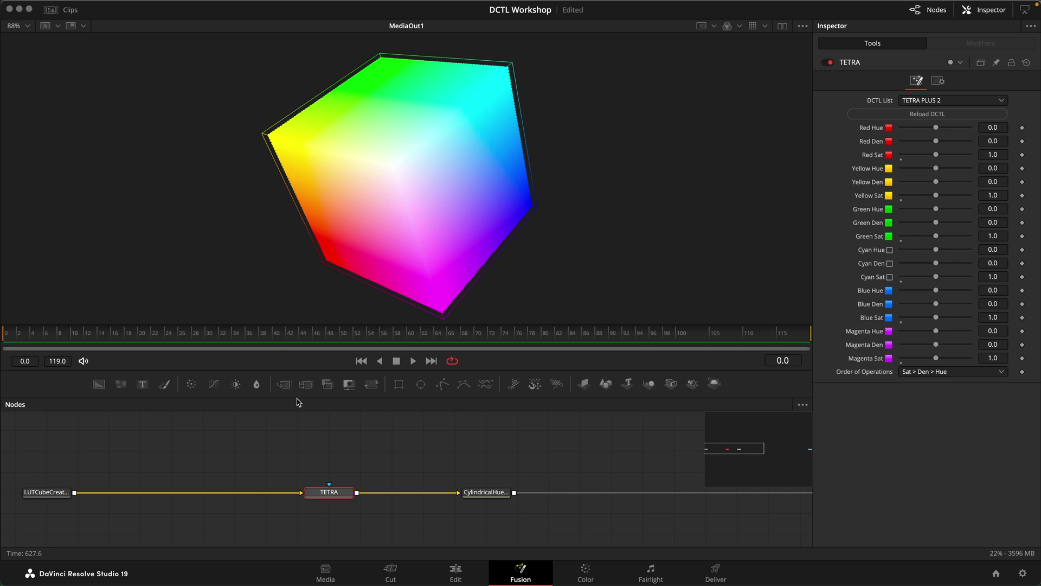
- Set the TETRA DCTL's Red Hue to 0.1 and Magenta Hue to 0.43 on the colour cube
{"action": "left_click", "coordinate": [337, 494]}
{"action": "left_click_drag", "start_coordinate": [937, 129], "coordinate": [937, 127]}
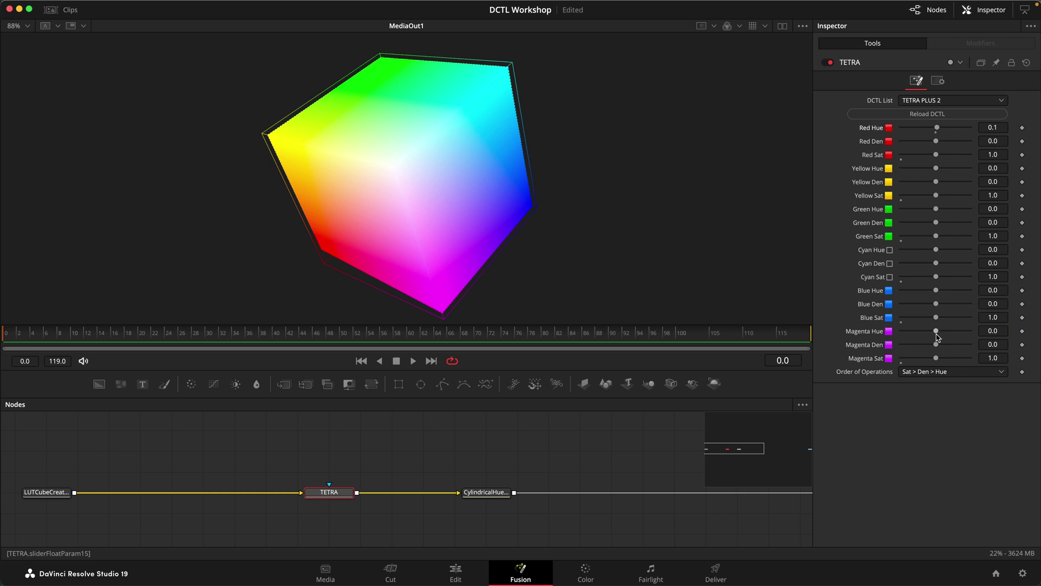
{"action": "mouse_move", "coordinate": [938, 337]}
{"action": "left_mouse_down"}
{"action": "mouse_move", "coordinate": [932, 323]}
{"action": "mouse_move", "coordinate": [944, 326]}
{"action": "left_mouse_up"}
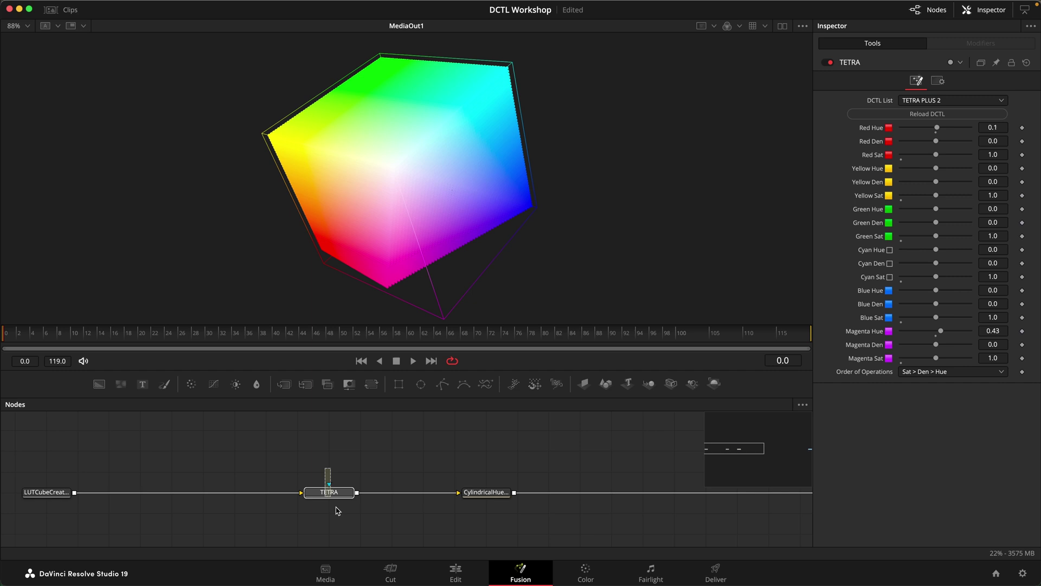
- Set the CylindricalHueDemo Hue to 0.526, orbiting the colour cube to inspect the rotation
{"action": "left_click", "coordinate": [477, 491]}
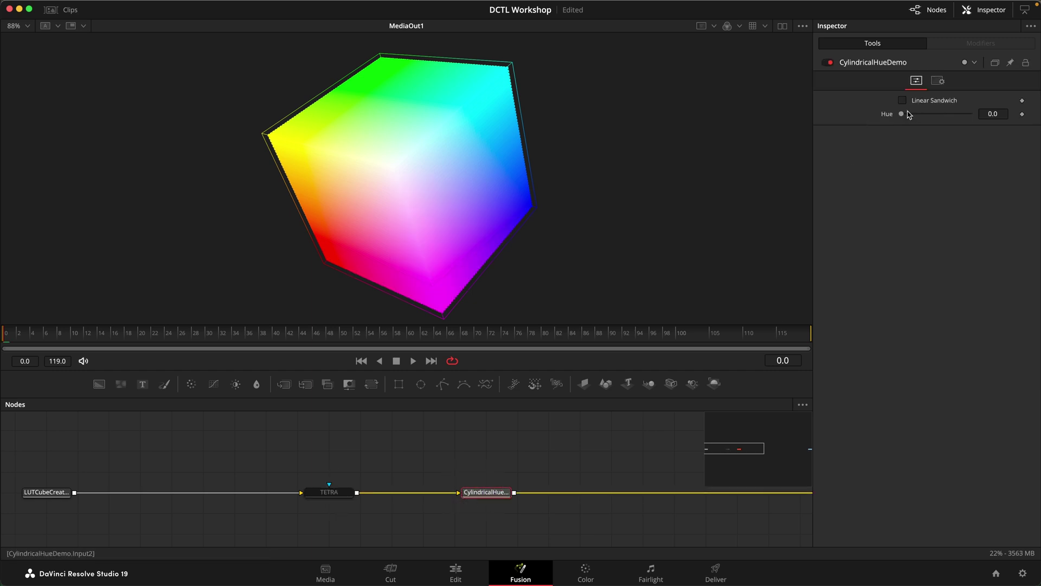
{"action": "left_click_drag", "start_coordinate": [901, 114], "coordinate": [932, 117]}
{"action": "left_click_drag", "start_coordinate": [527, 285], "coordinate": [601, 310]}
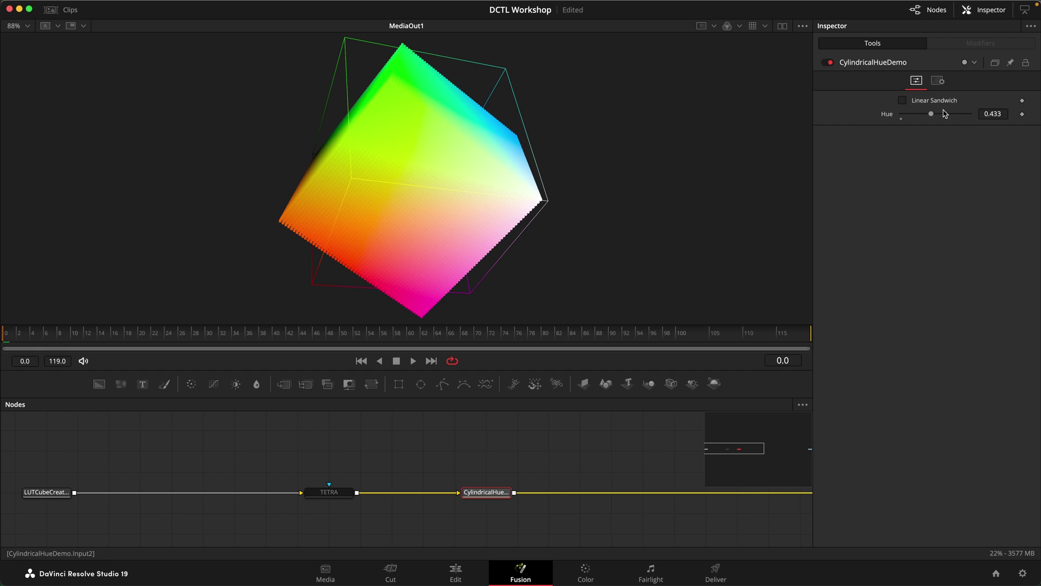
{"action": "left_click_drag", "start_coordinate": [926, 114], "coordinate": [911, 113]}
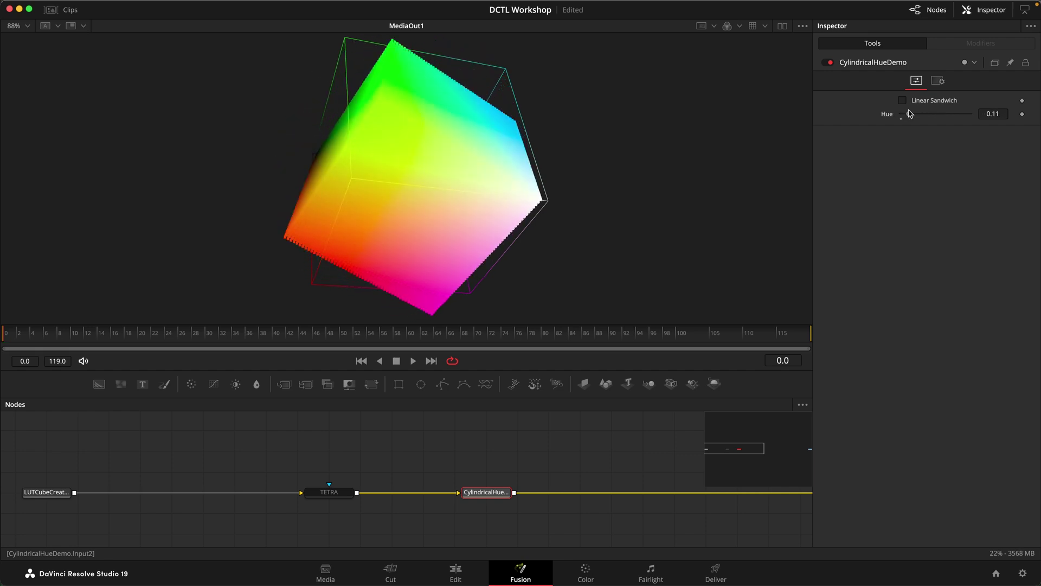
{"action": "left_click_drag", "start_coordinate": [586, 265], "coordinate": [496, 256]}
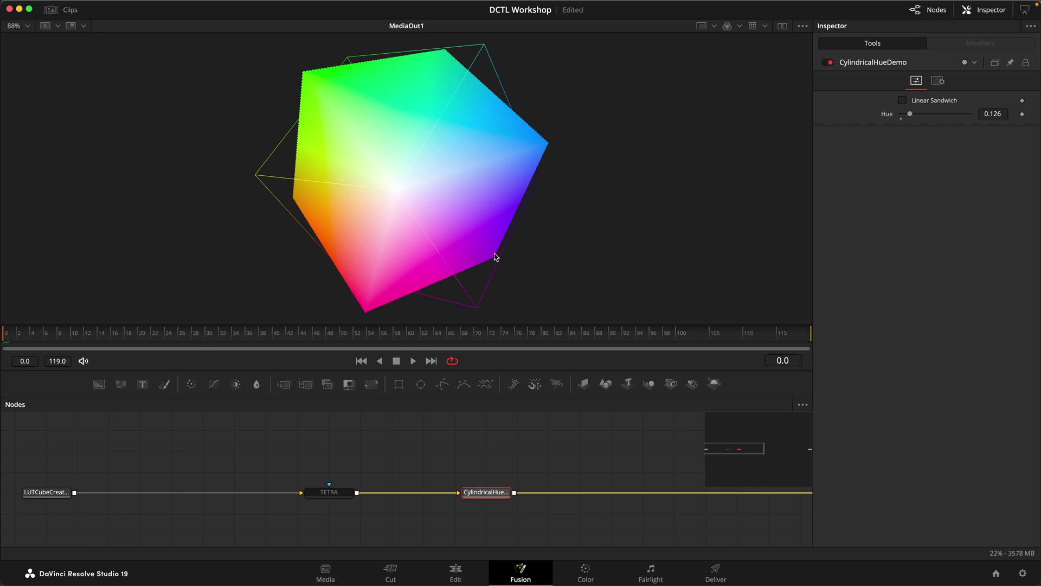
{"action": "left_click", "coordinate": [923, 114]}
{"action": "left_click_drag", "start_coordinate": [924, 115], "coordinate": [935, 116]}
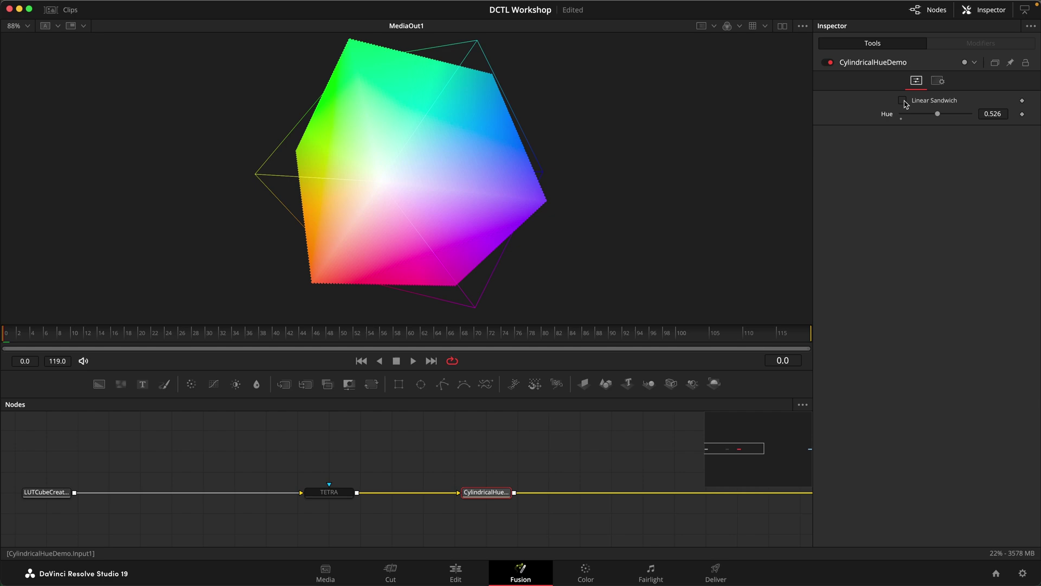
- Turn on Linear Sandwich with CylindricalHue Hue 0.386, then set the clip's Hue node to 0.362
{"action": "left_click", "coordinate": [903, 101]}
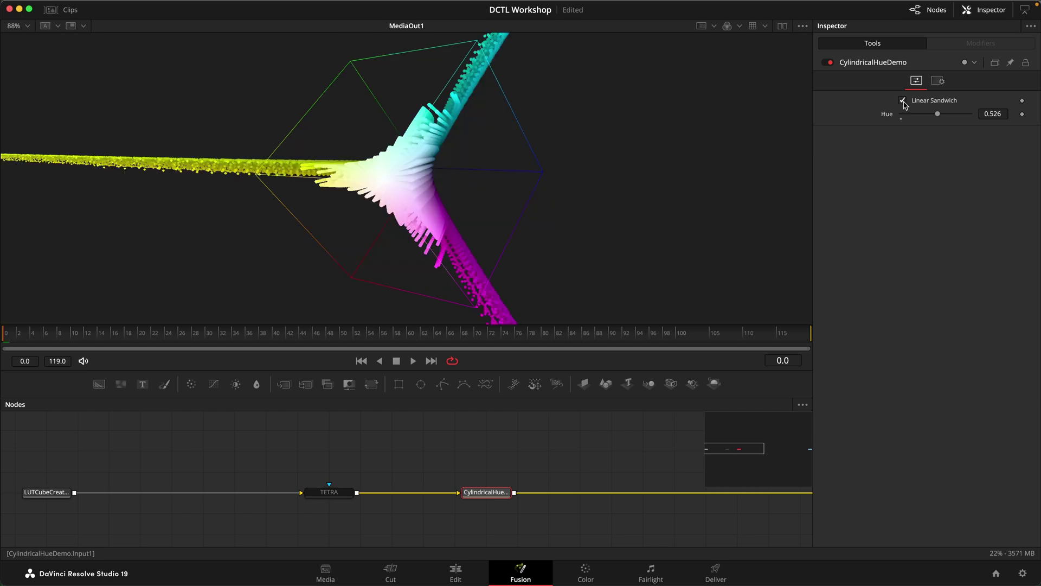
{"action": "left_click_drag", "start_coordinate": [938, 114], "coordinate": [923, 110]}
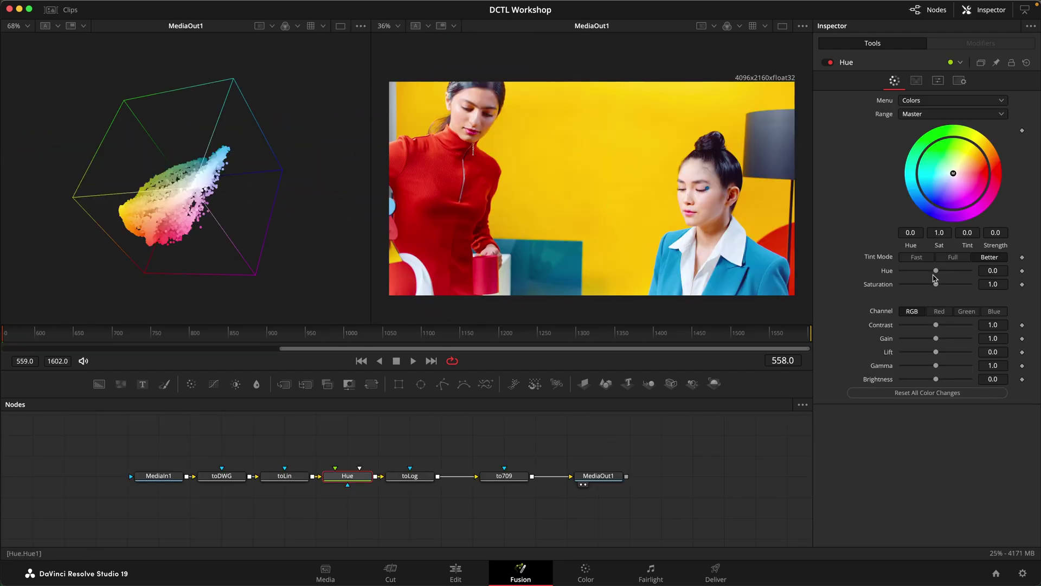
{"action": "left_click_drag", "start_coordinate": [935, 271], "coordinate": [934, 270]}
{"action": "left_click_drag", "start_coordinate": [917, 111], "coordinate": [927, 111]}
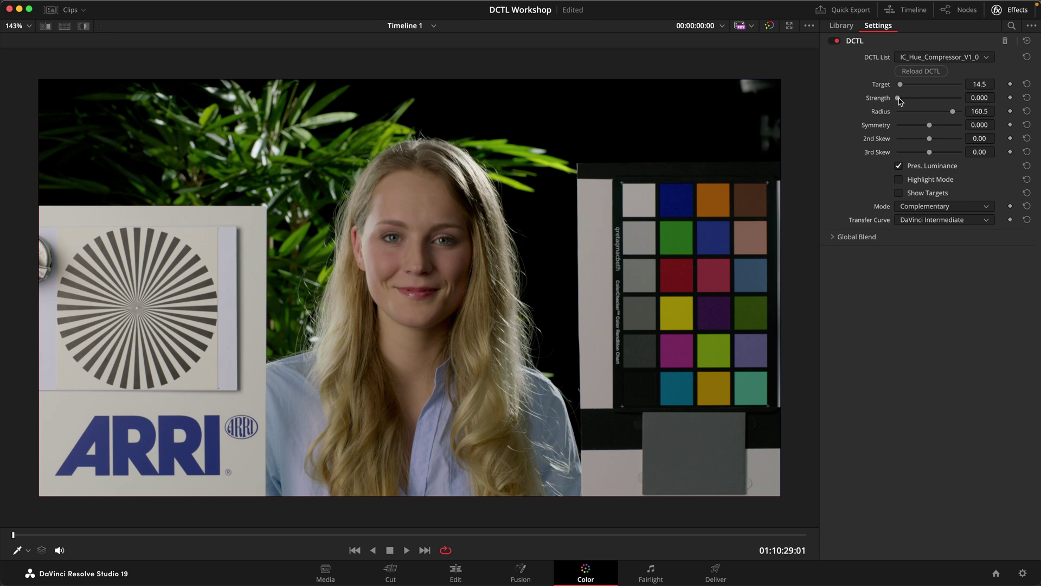
- Raise the Complementary hue compressor Strength on the ARRI and Lego clips, ending at 1.000
{"action": "left_click_drag", "start_coordinate": [899, 100], "coordinate": [961, 101]}
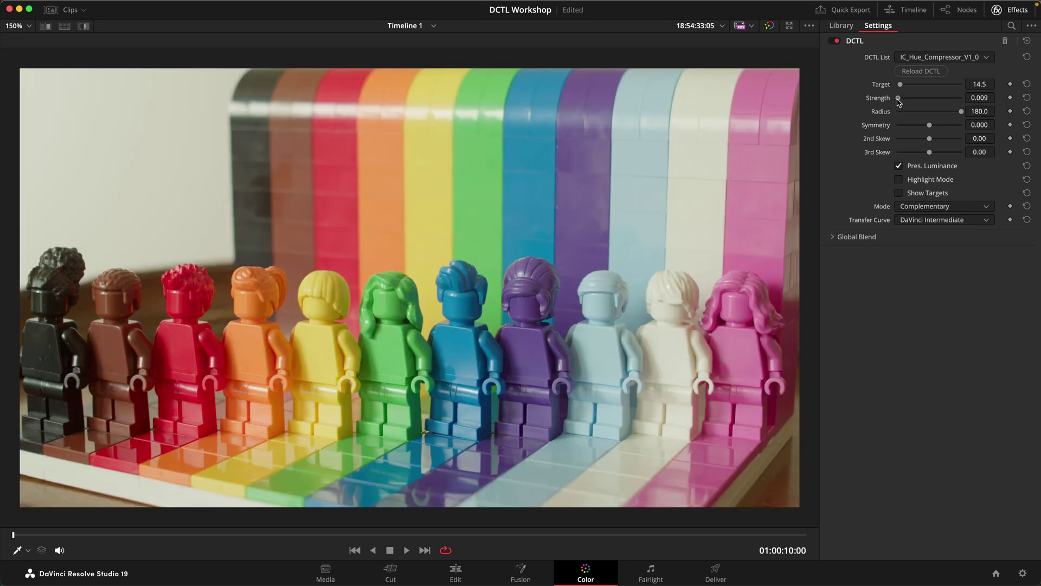
{"action": "left_click_drag", "start_coordinate": [901, 101], "coordinate": [968, 101]}
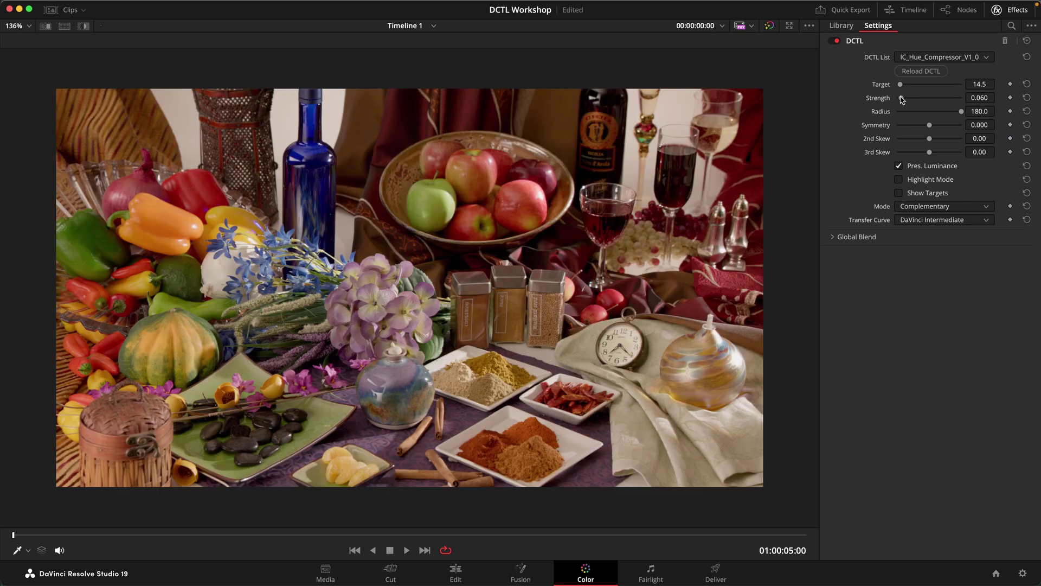
{"action": "left_click_drag", "start_coordinate": [901, 101], "coordinate": [979, 102]}
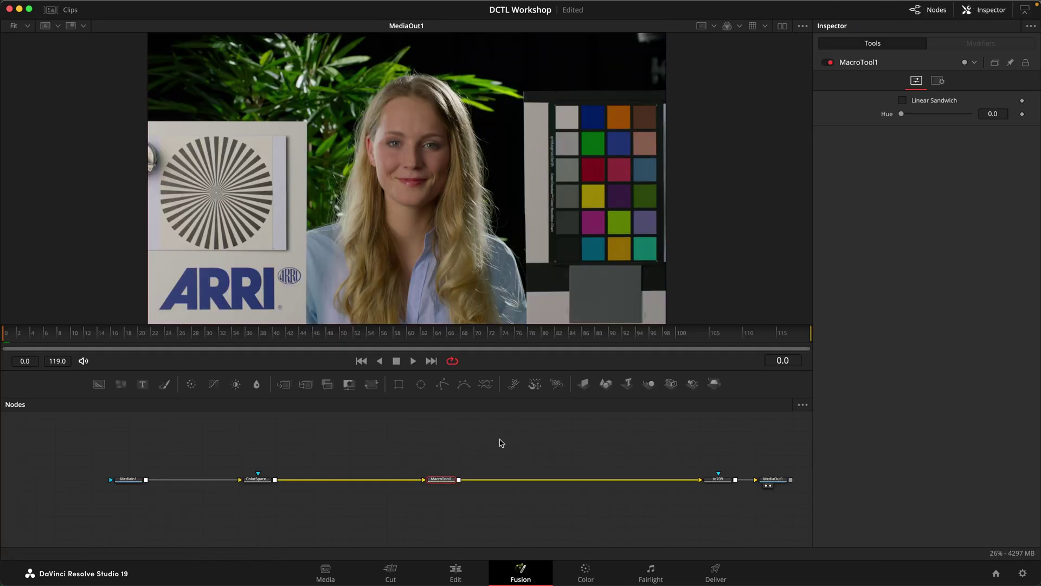
- Show the 3D colour cube beside the image and set MacroTool1's Hue to 0.3
{"action": "left_click", "coordinate": [782, 27]}
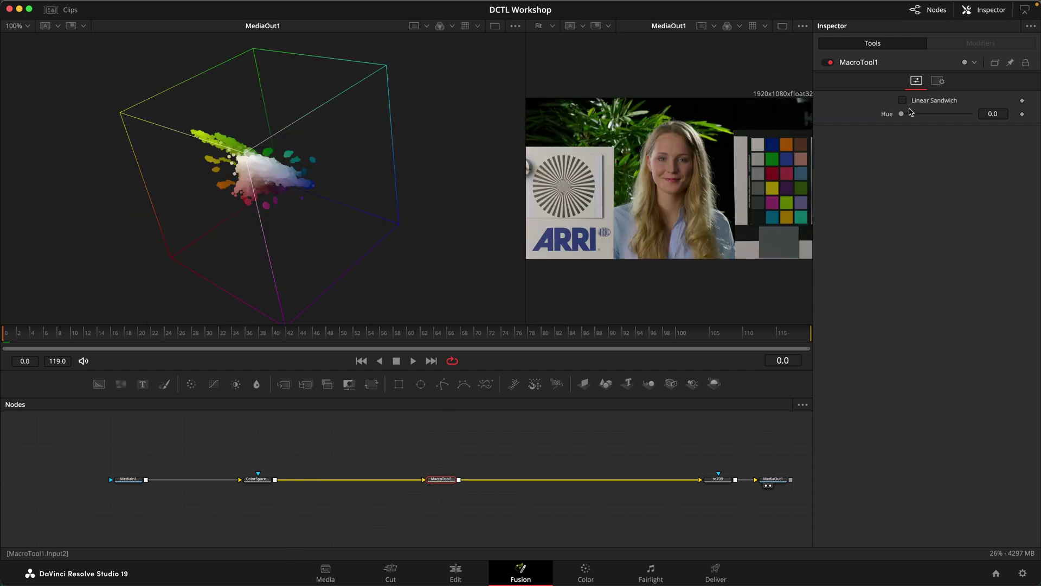
{"action": "left_click_drag", "start_coordinate": [902, 114], "coordinate": [929, 116]}
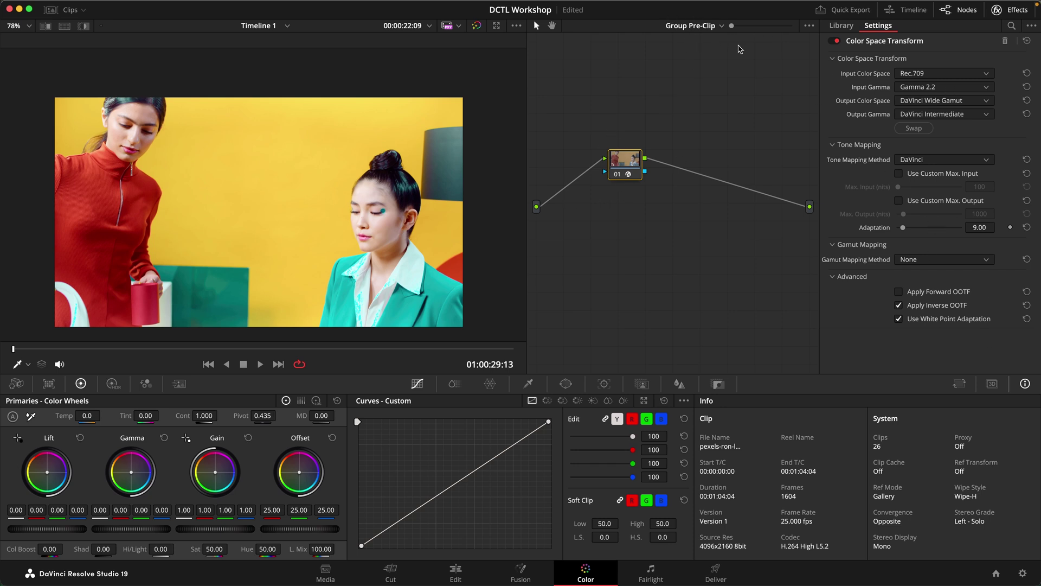
- Switch the node graph from Group Post-Clip to Group Pre-Clip and bring up the Color Space Transform settings
{"action": "left_click", "coordinate": [697, 25]}
{"action": "left_click", "coordinate": [701, 75]}
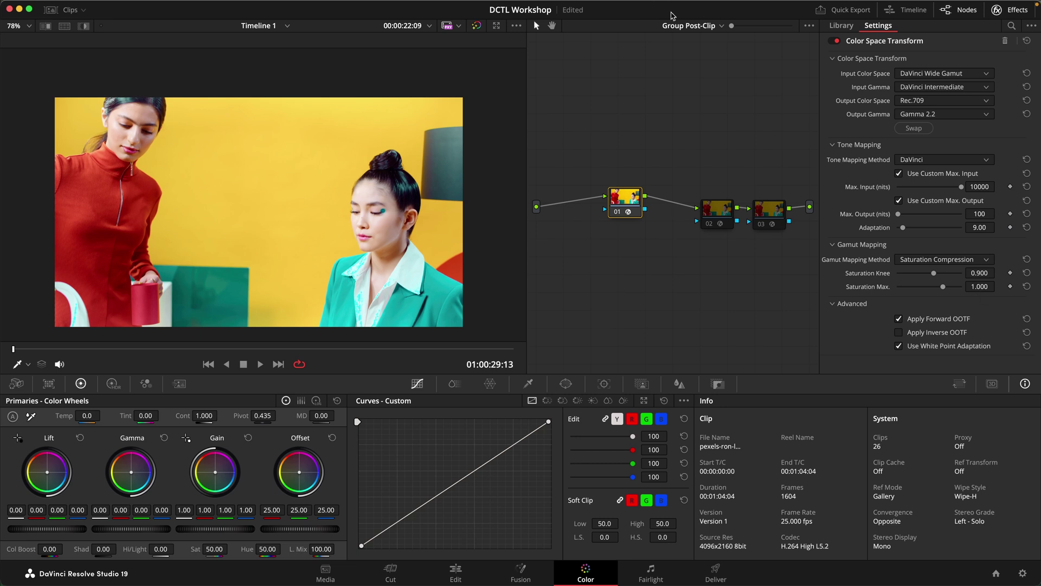
{"action": "left_click", "coordinate": [681, 26]}
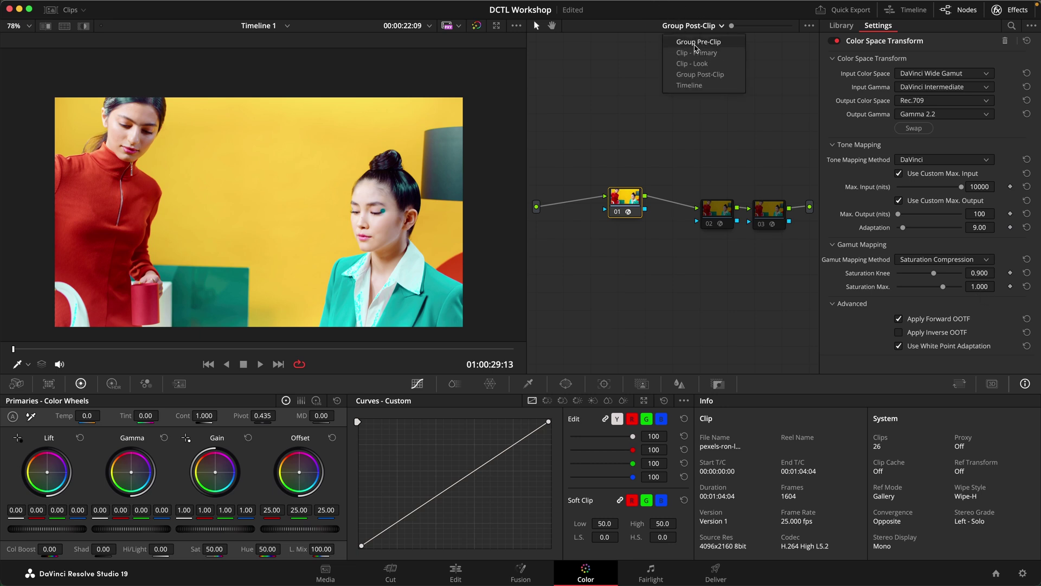
{"action": "left_click", "coordinate": [698, 41]}
{"action": "scroll", "coordinate": [414, 322], "scroll_direction": "up", "scroll_amount": 1}
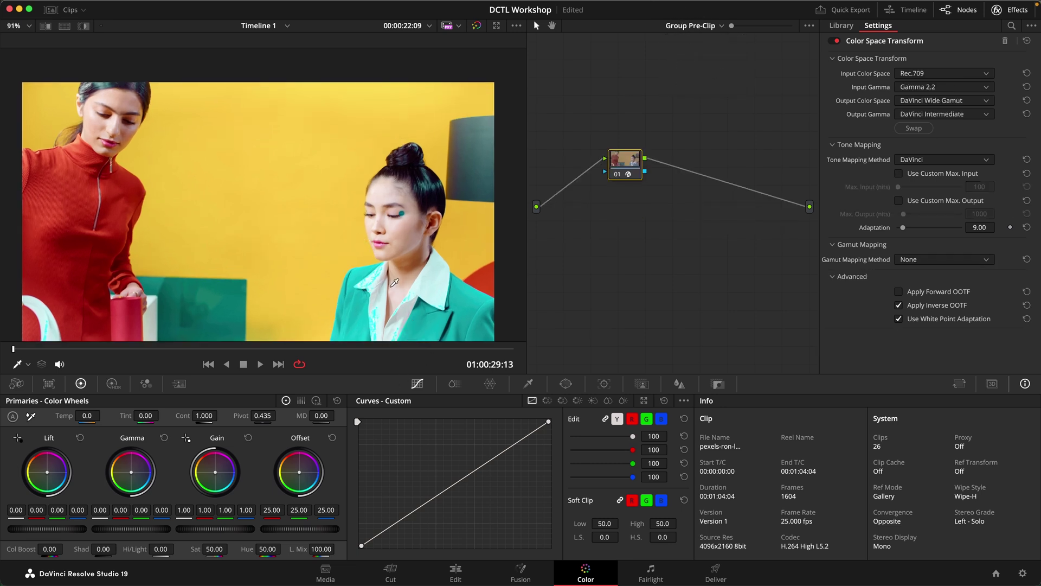
{"action": "scroll", "coordinate": [394, 282], "scroll_direction": "up", "scroll_amount": 5}
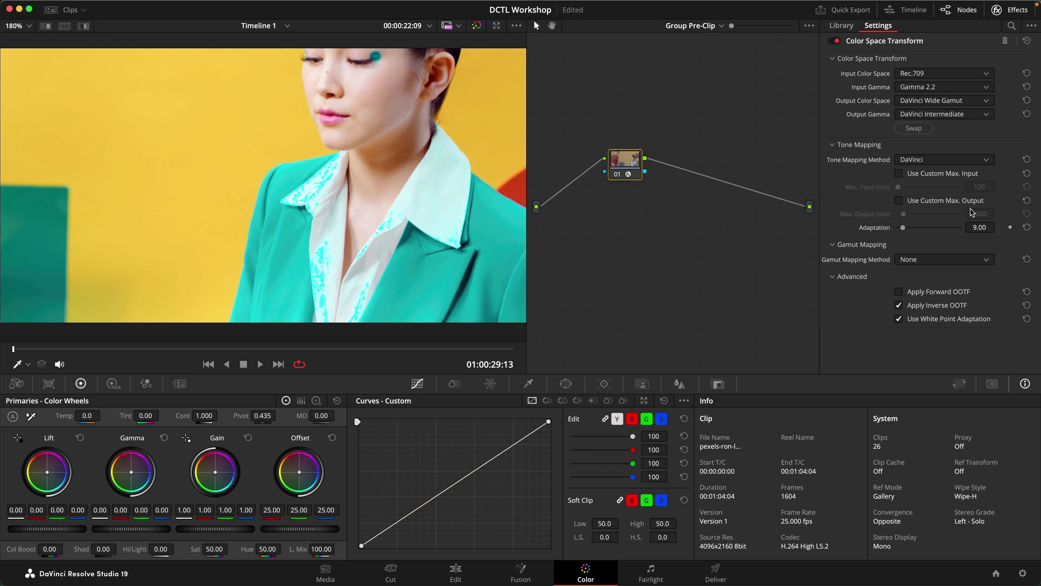
- Enable Use Custom Max. Output on the Color Space Transform, toggling it off and on to compare
{"action": "left_click", "coordinate": [928, 203]}
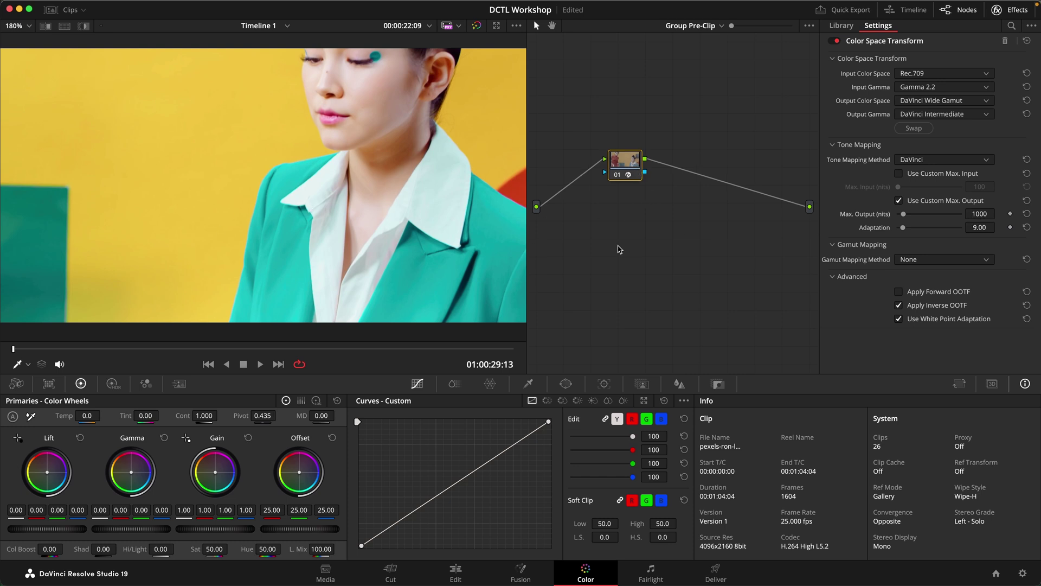
{"action": "key", "text": "super+z"}
{"action": "key", "text": "super+shift+z"}
{"action": "scroll", "coordinate": [435, 258], "scroll_direction": "down", "scroll_amount": 4}
{"action": "scroll", "coordinate": [436, 258], "scroll_direction": "down", "scroll_amount": 3}
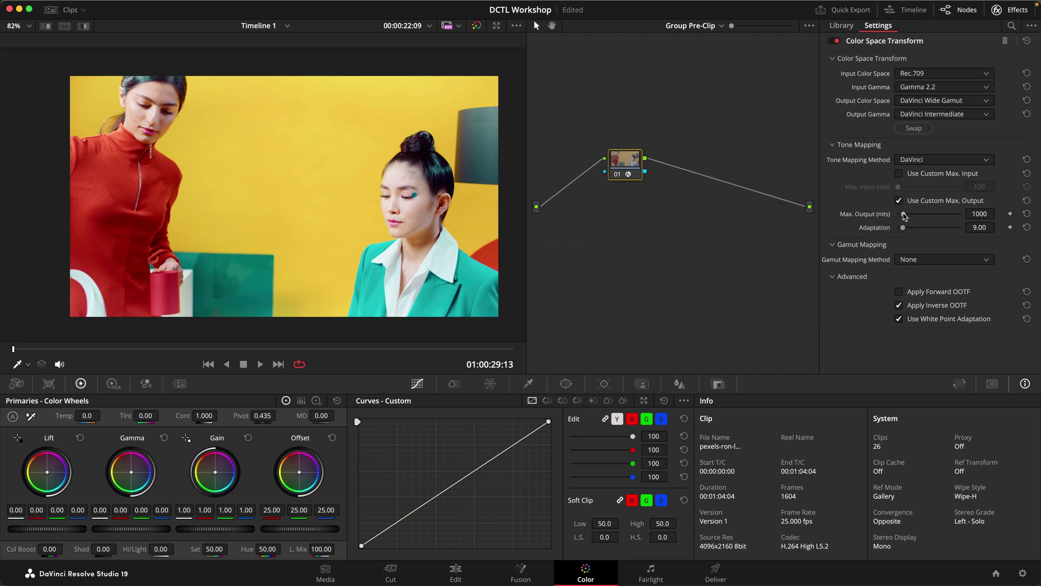
- Set Max. Output to 10000 nits and return to the Group Post-Clip node graph
{"action": "left_click_drag", "start_coordinate": [904, 214], "coordinate": [1036, 222]}
{"action": "scroll", "coordinate": [442, 274], "scroll_direction": "up", "scroll_amount": 5}
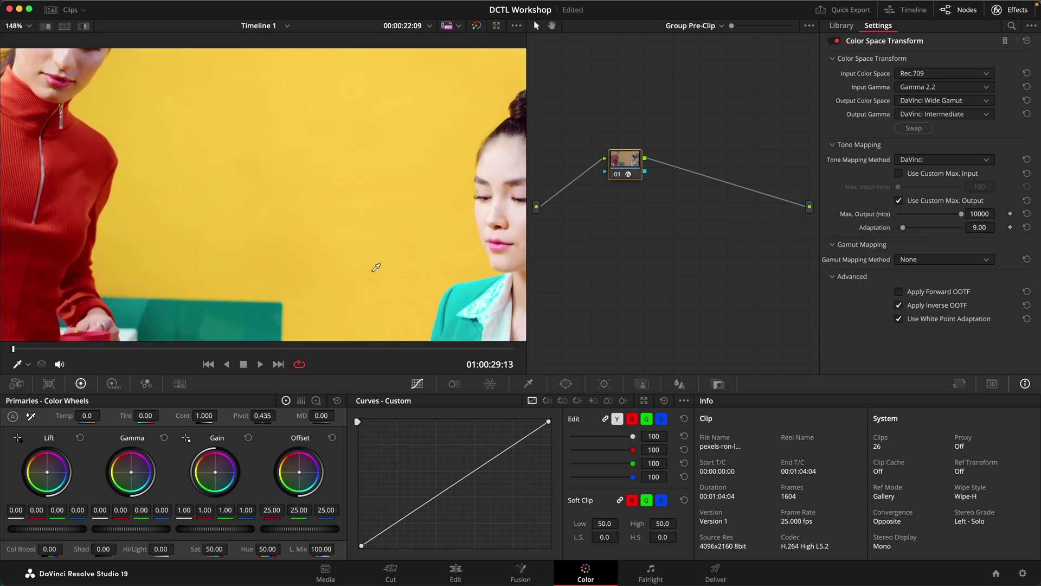
{"action": "left_click", "coordinate": [703, 27]}
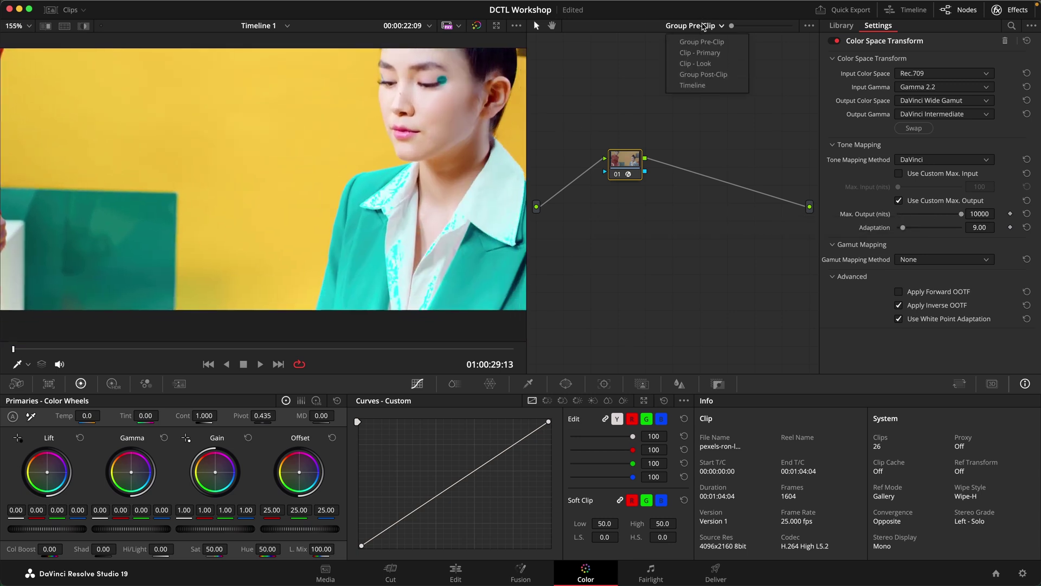
{"action": "left_click", "coordinate": [711, 75]}
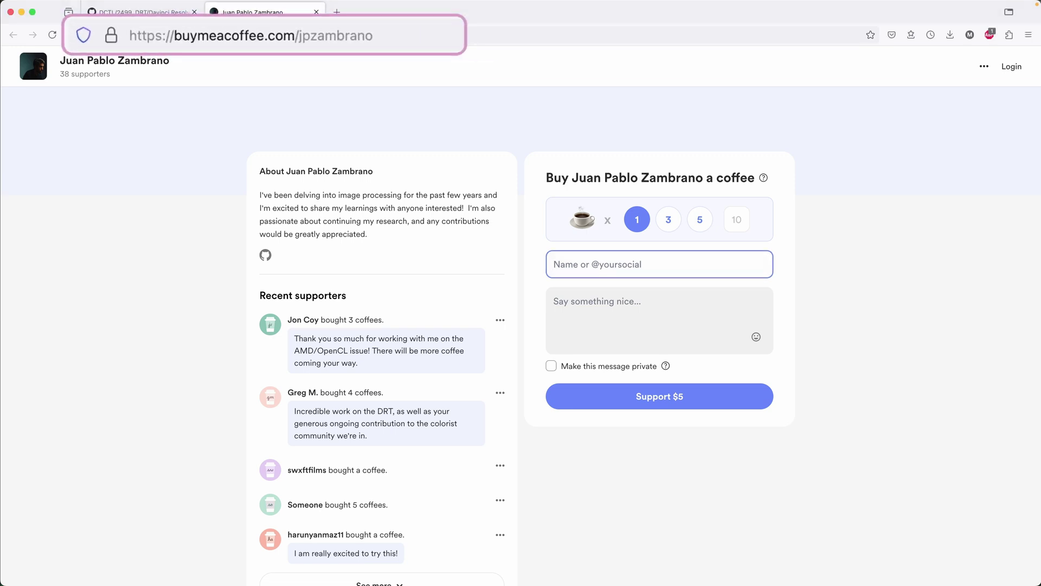
- Enter a supporter name and the message "You're t", start the $5 support, then close the payment window
{"action": "type", "text": "Max"}
{"action": "key", "text": "Tab"}
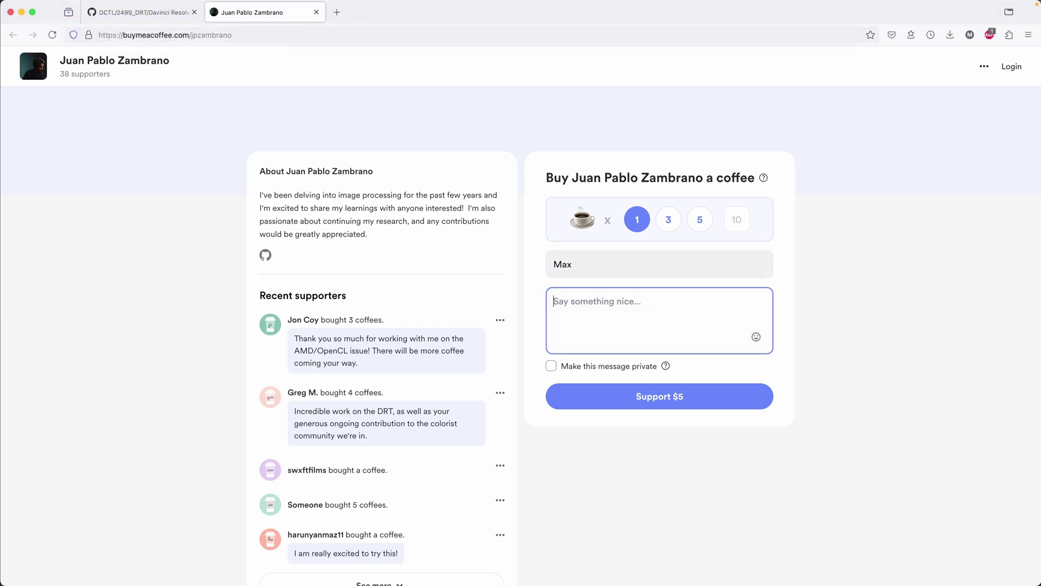
{"action": "type", "text": "You're the best!"}
{"action": "left_click", "coordinate": [670, 395]}
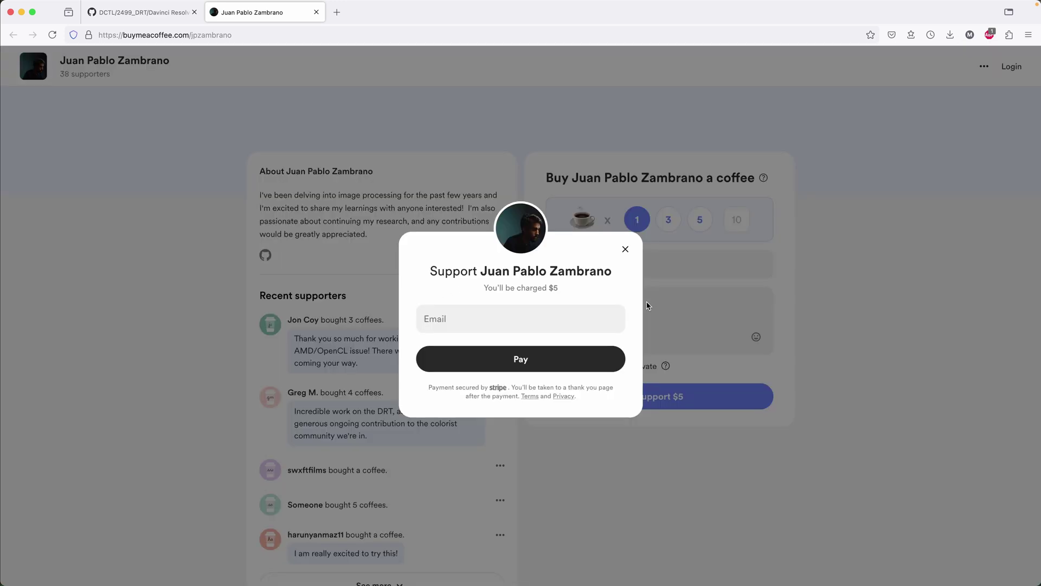
{"action": "left_click", "coordinate": [625, 250]}
- Download the raw JP_2499_DRT.dctl file from the GitHub DCTL repository into the LUT folder
{"action": "left_click", "coordinate": [143, 12]}
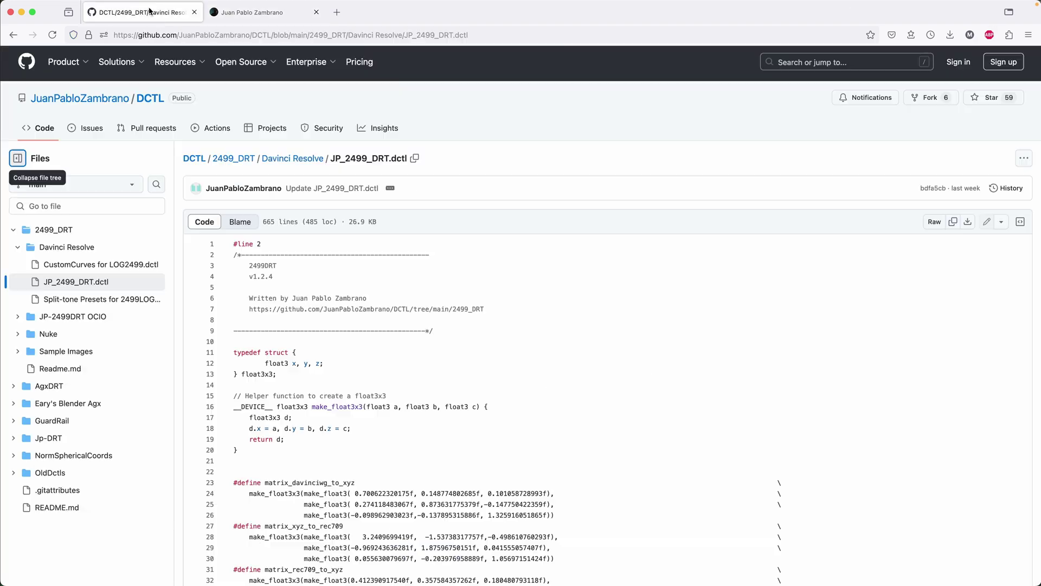
{"action": "left_click", "coordinate": [968, 223]}
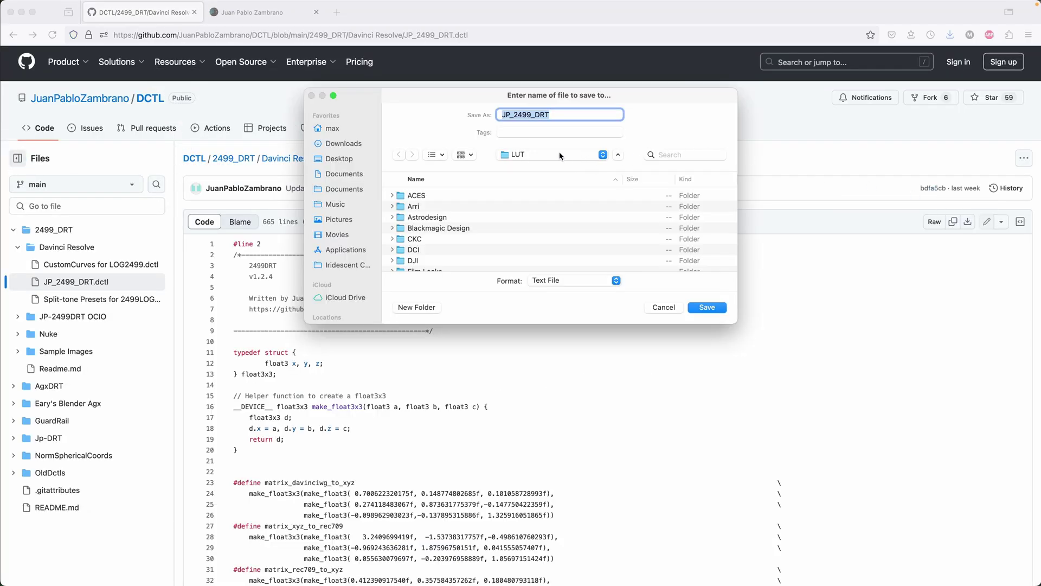
{"action": "left_click", "coordinate": [606, 156]}
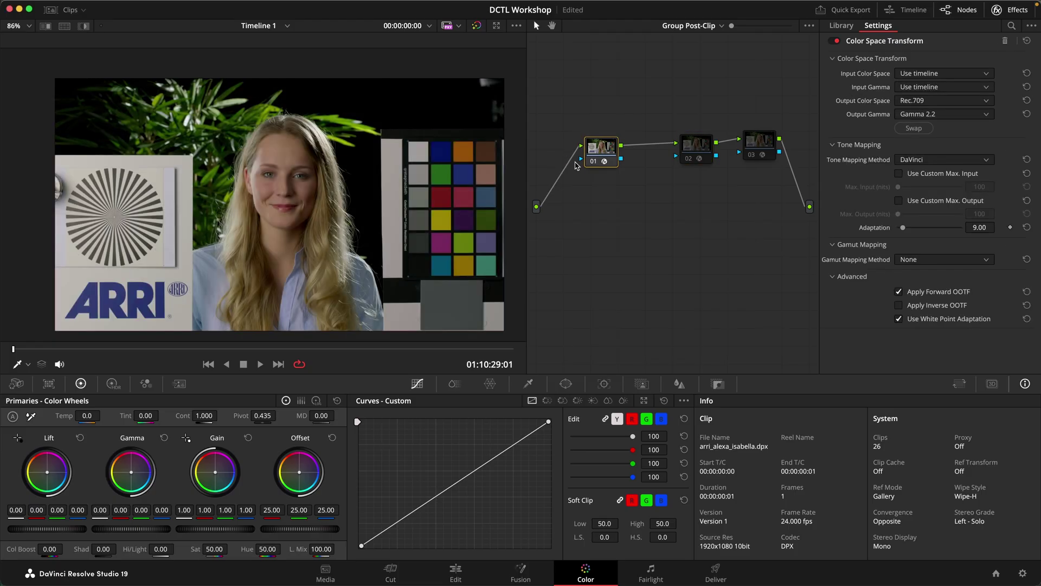
- Turn on the JP_2499_DRT DCTL node 02, compare it against node 01, and leave it enabled
{"action": "left_click", "coordinate": [688, 144]}
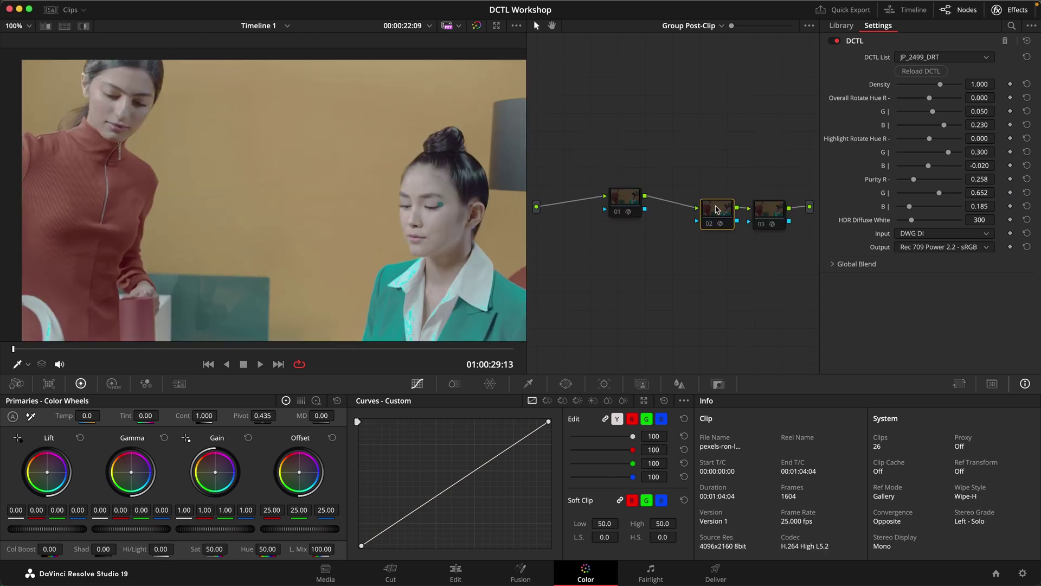
{"action": "key", "text": "super+d"}
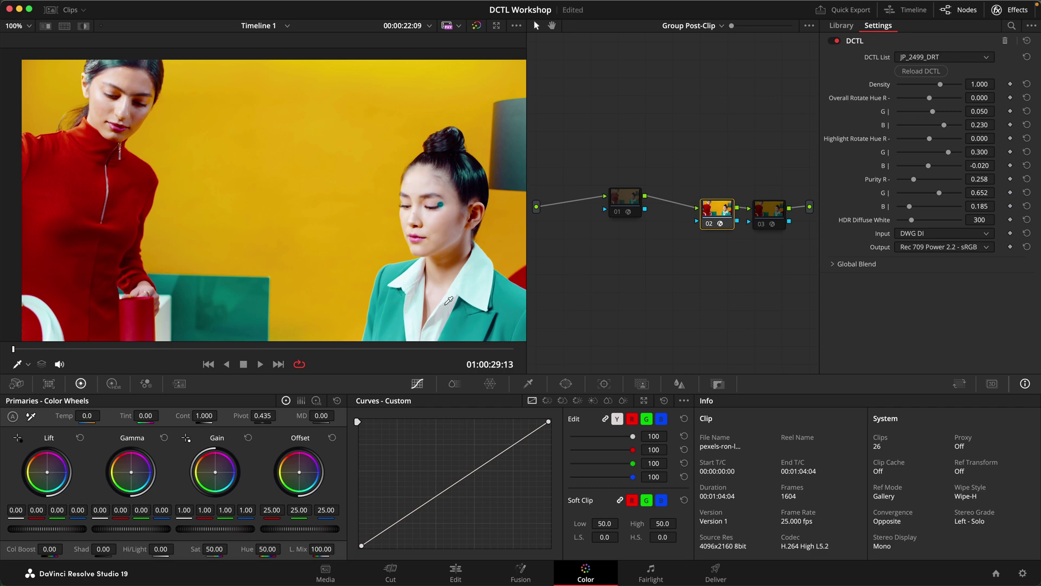
{"action": "scroll", "coordinate": [449, 300], "scroll_direction": "up", "scroll_amount": 2}
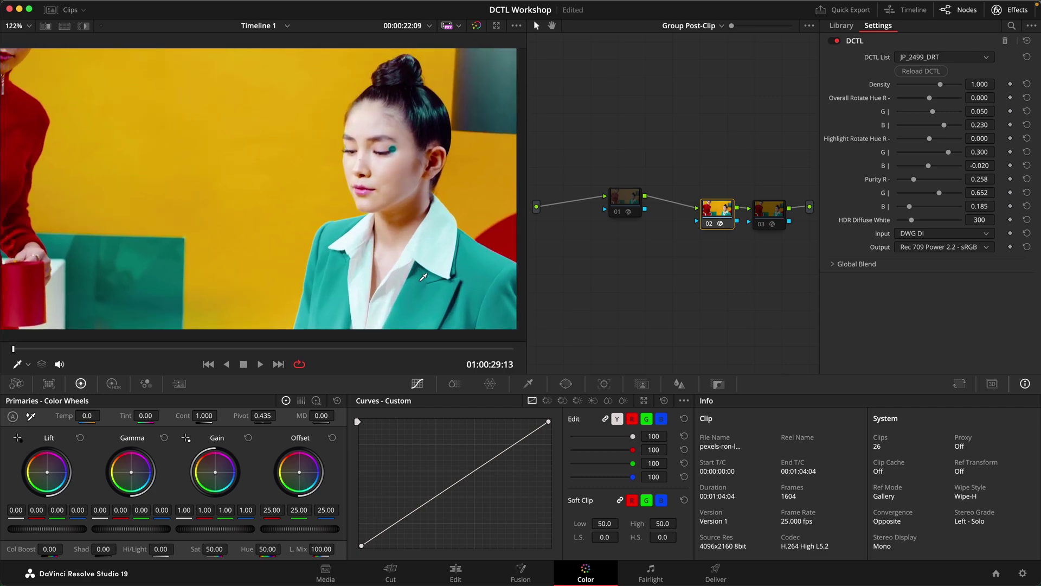
{"action": "scroll", "coordinate": [424, 277], "scroll_direction": "up", "scroll_amount": 3}
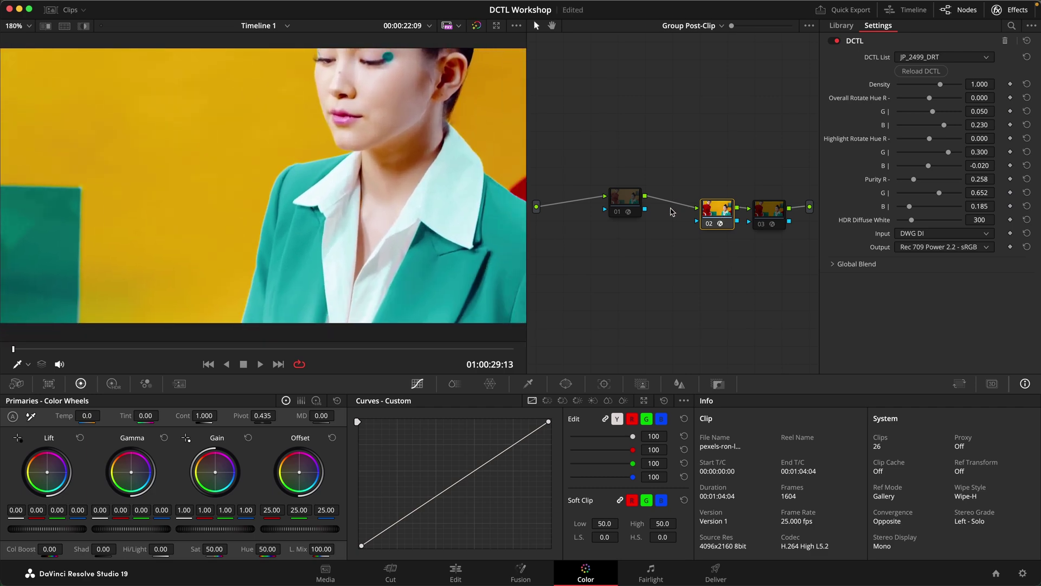
{"action": "key", "text": "super+d"}
{"action": "left_click", "coordinate": [626, 204]}
{"action": "key", "text": "super+d"}
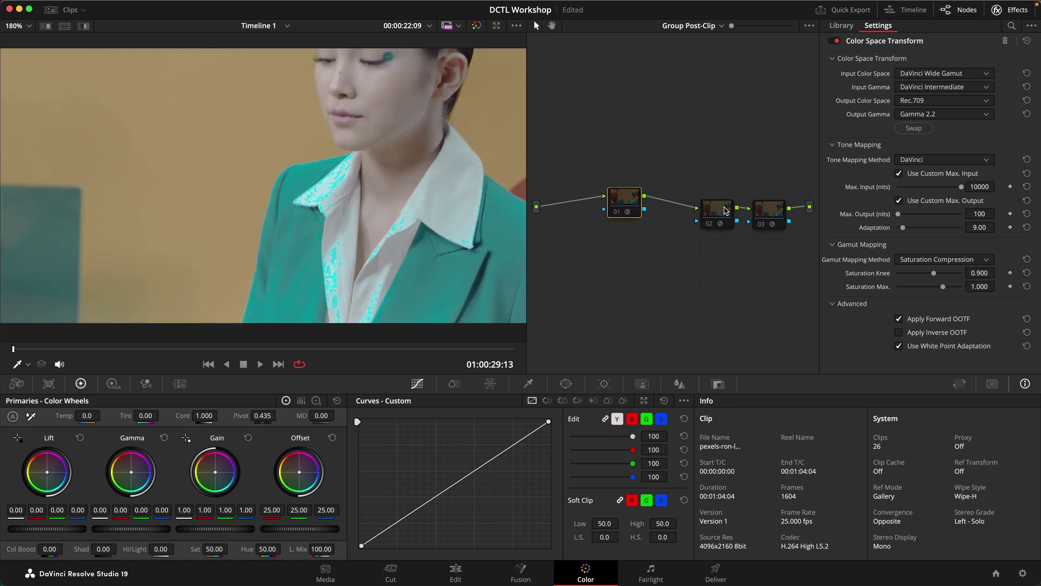
{"action": "left_click", "coordinate": [726, 210]}
{"action": "key", "text": "super+d"}
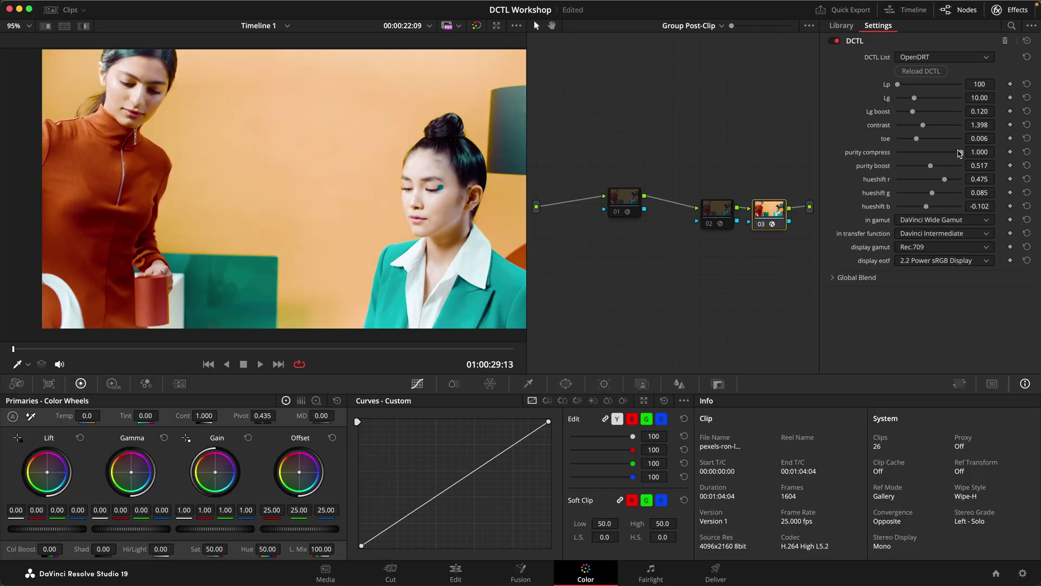
- Drop OpenDRT's purity compress from 1.000 to 0.161 while viewing the woman's face and jacket
{"action": "scroll", "coordinate": [480, 266], "scroll_direction": "up", "scroll_amount": 5}
{"action": "left_click_drag", "start_coordinate": [480, 266], "coordinate": [210, 121]}
{"action": "scroll", "coordinate": [210, 121], "scroll_direction": "up", "scroll_amount": 1}
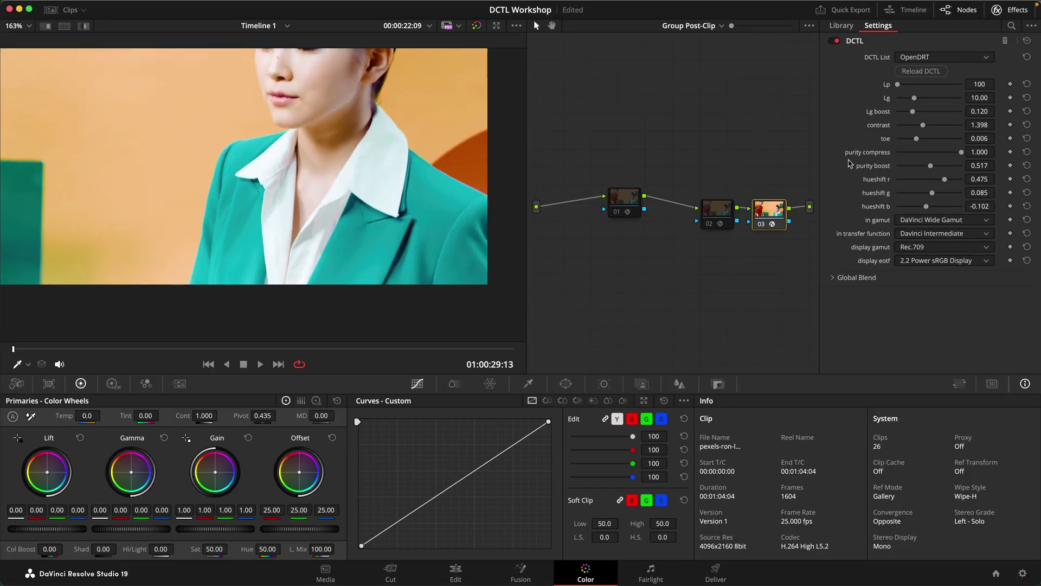
{"action": "left_click_drag", "start_coordinate": [960, 152], "coordinate": [929, 161]}
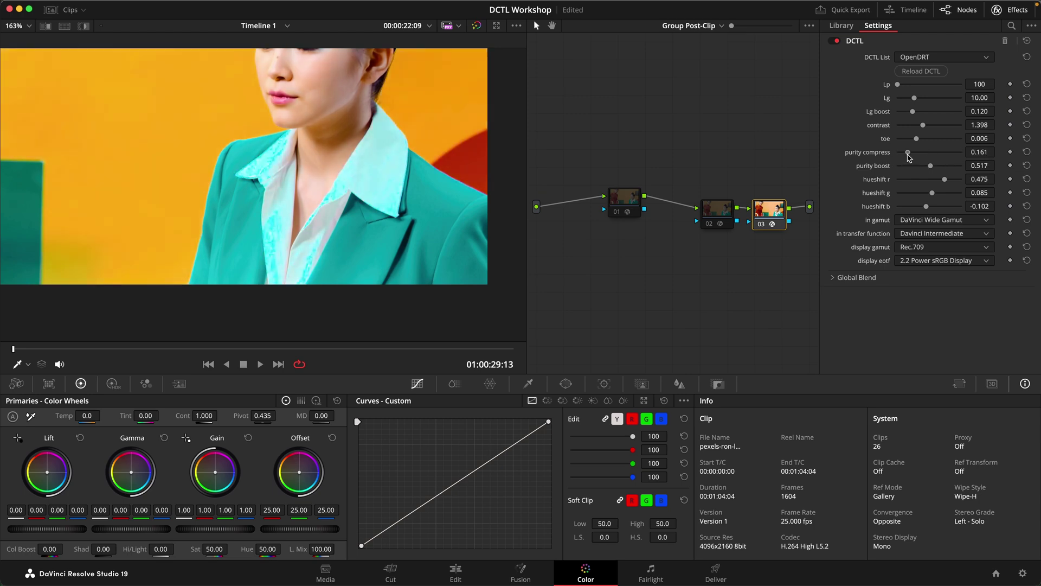